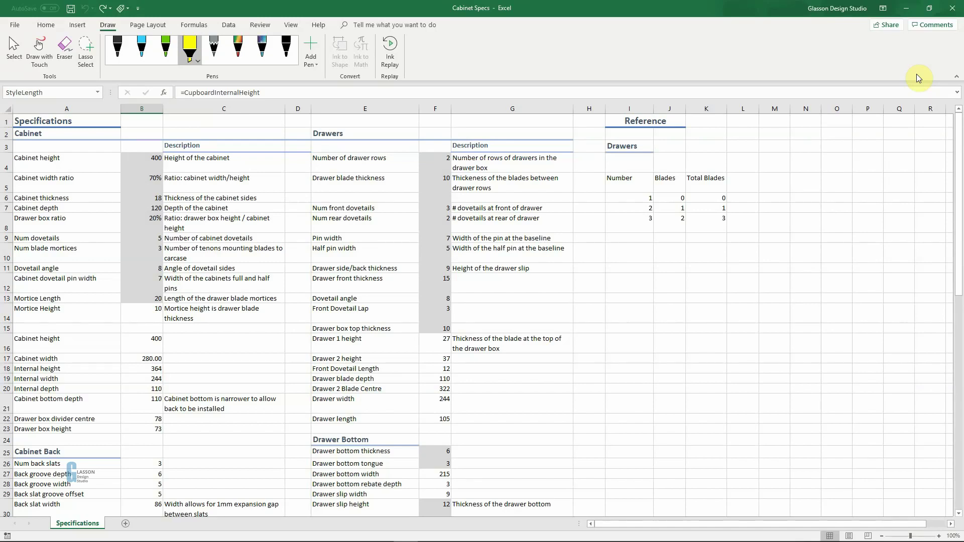
pyautogui.press('Up')
pyautogui.press('Up')
pyautogui.press('Up')
pyautogui.press('Up')
pyautogui.press('Up')
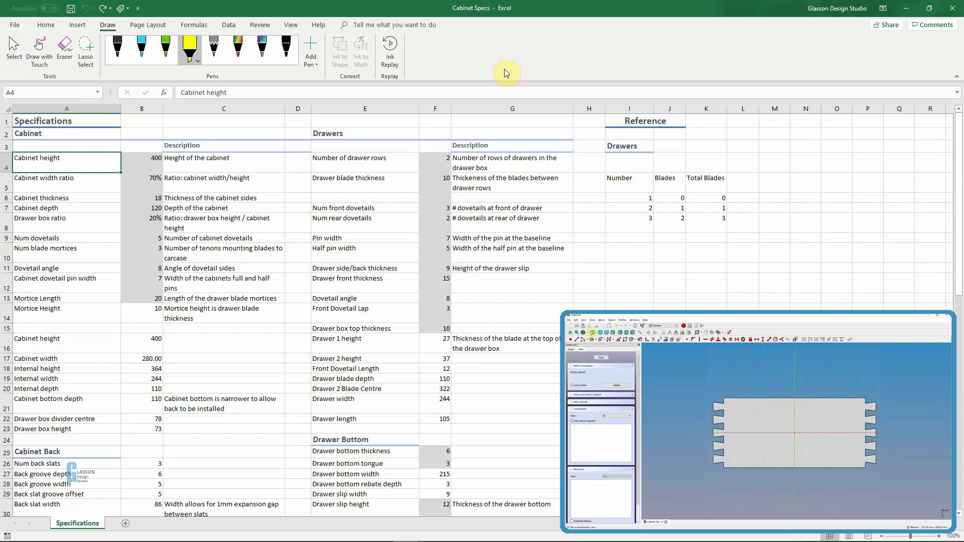
pyautogui.moveTo(168, 322)
pyautogui.mouseDown()
pyautogui.moveTo(121, 347)
pyautogui.moveTo(190, 335)
pyautogui.moveTo(138, 323)
pyautogui.mouseUp()
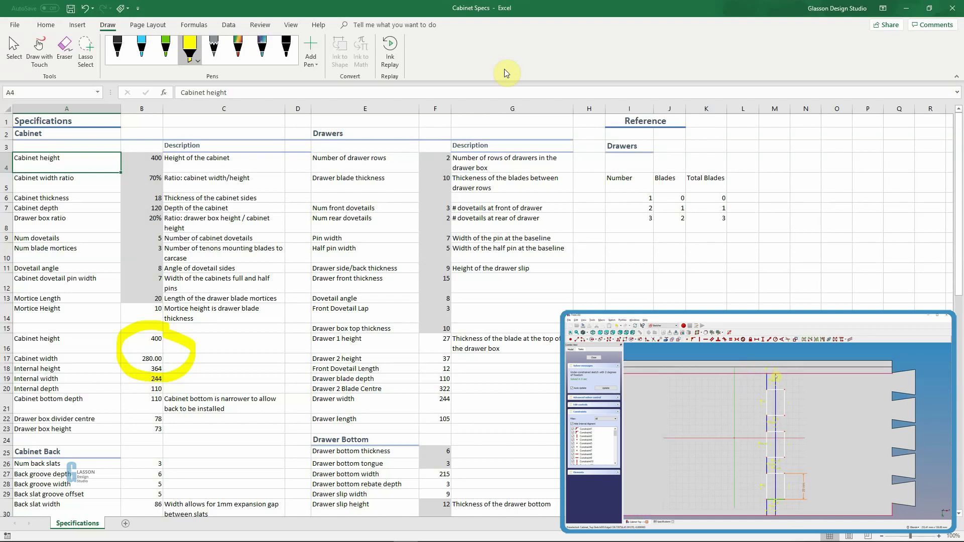
pyautogui.moveTo(169, 183)
pyautogui.mouseDown()
pyautogui.moveTo(138, 203)
pyautogui.moveTo(192, 185)
pyautogui.mouseUp()
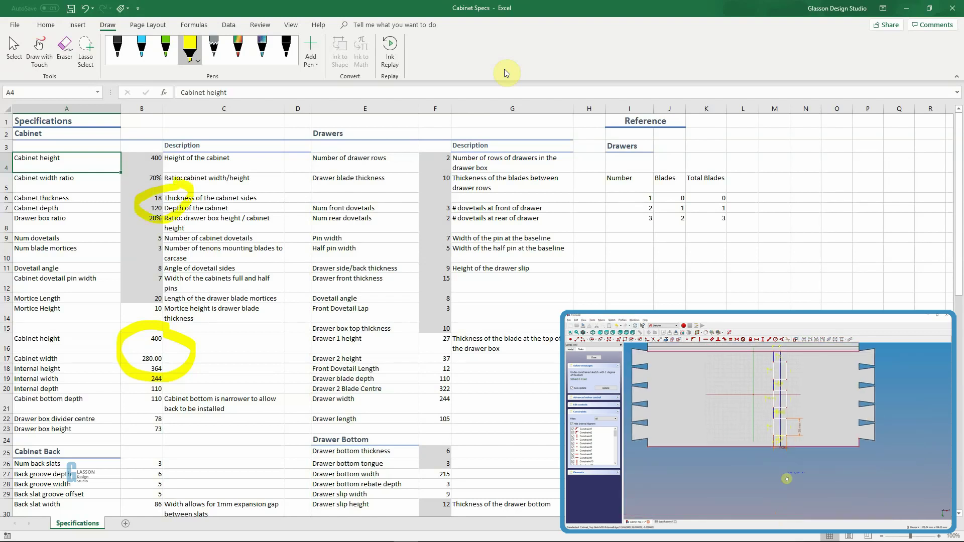
pyautogui.hotkey('ctrl', 'z')
pyautogui.hotkey('ctrl', 'z')
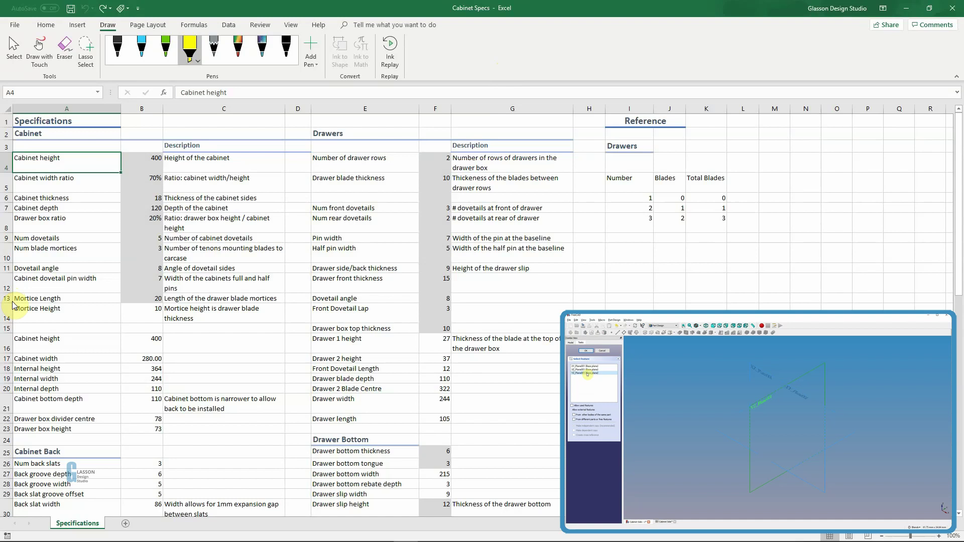
pyautogui.moveTo(155, 239)
pyautogui.mouseDown()
pyautogui.moveTo(189, 254)
pyautogui.moveTo(192, 244)
pyautogui.moveTo(175, 294)
pyautogui.moveTo(142, 324)
pyautogui.moveTo(198, 289)
pyautogui.mouseUp()
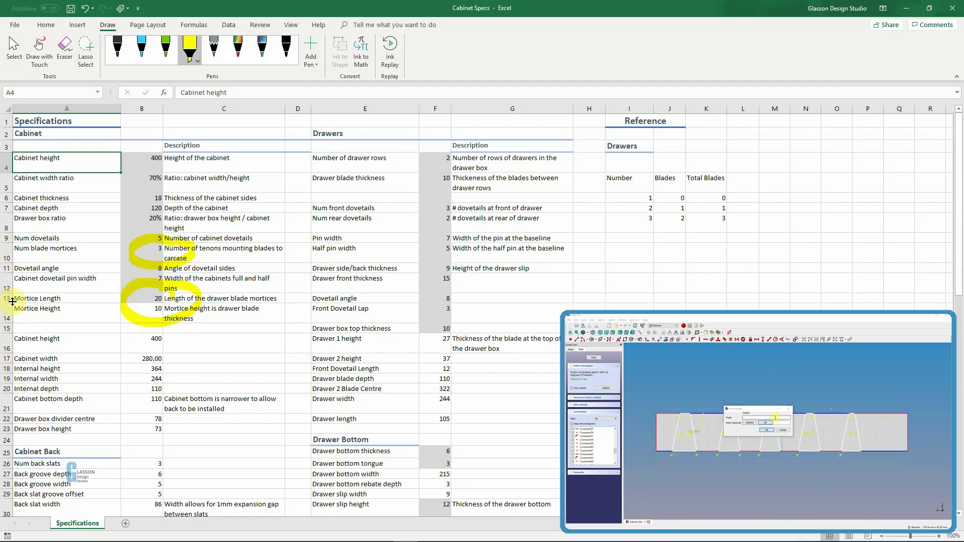
pyautogui.hotkey('ctrl', 'z')
pyautogui.hotkey('ctrl', 'z')
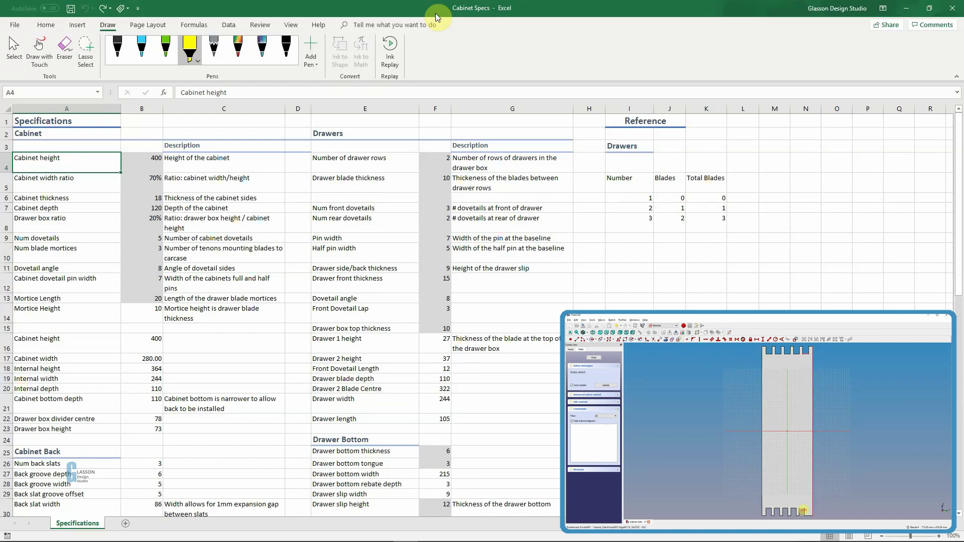
pyautogui.moveTo(166, 197); pyautogui.dragTo(165, 224)
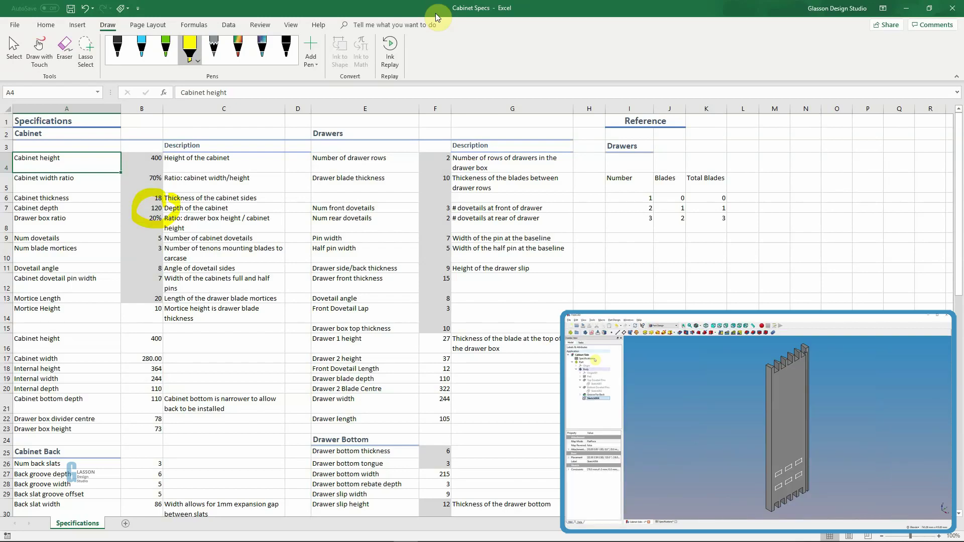
pyautogui.moveTo(187, 374); pyautogui.dragTo(160, 366)
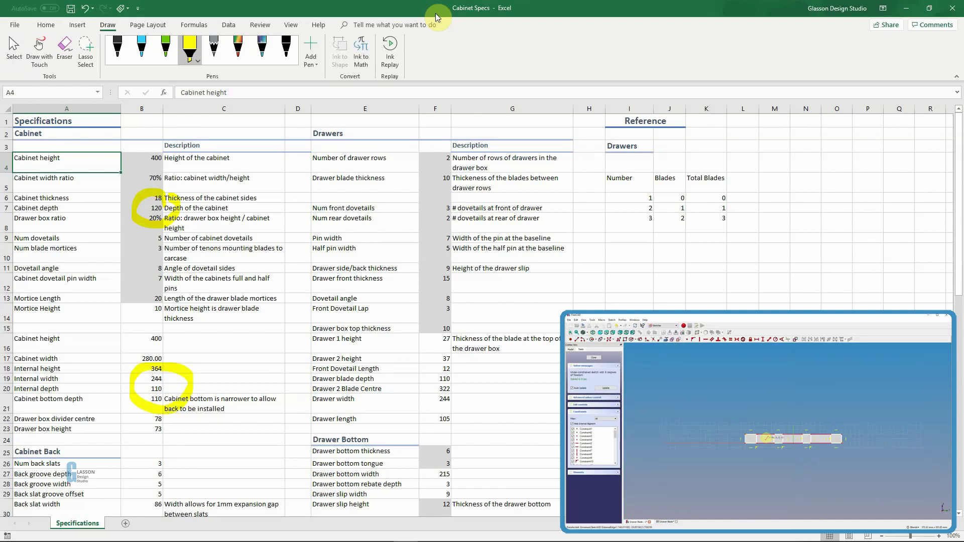
pyautogui.hotkey('ctrl', 'z')
pyautogui.hotkey('ctrl', 'z')
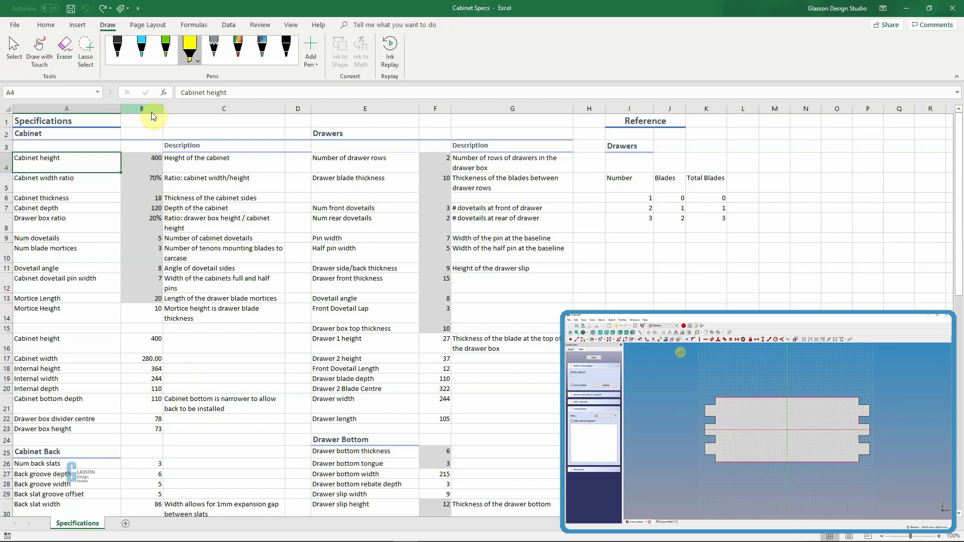
pyautogui.moveTo(157, 230)
pyautogui.mouseDown()
pyautogui.moveTo(139, 240)
pyautogui.moveTo(185, 258)
pyautogui.moveTo(184, 226)
pyautogui.mouseUp()
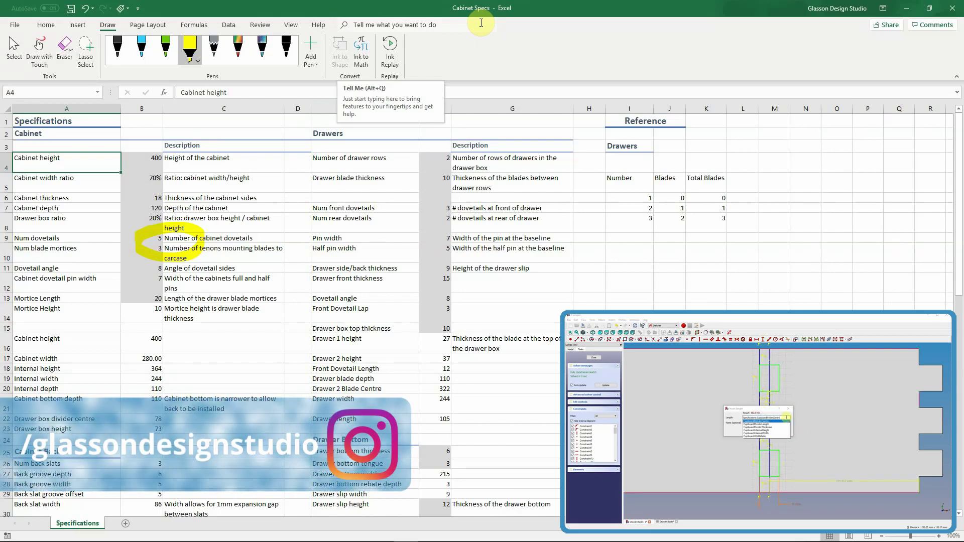
pyautogui.hotkey('ctrl', 'z')
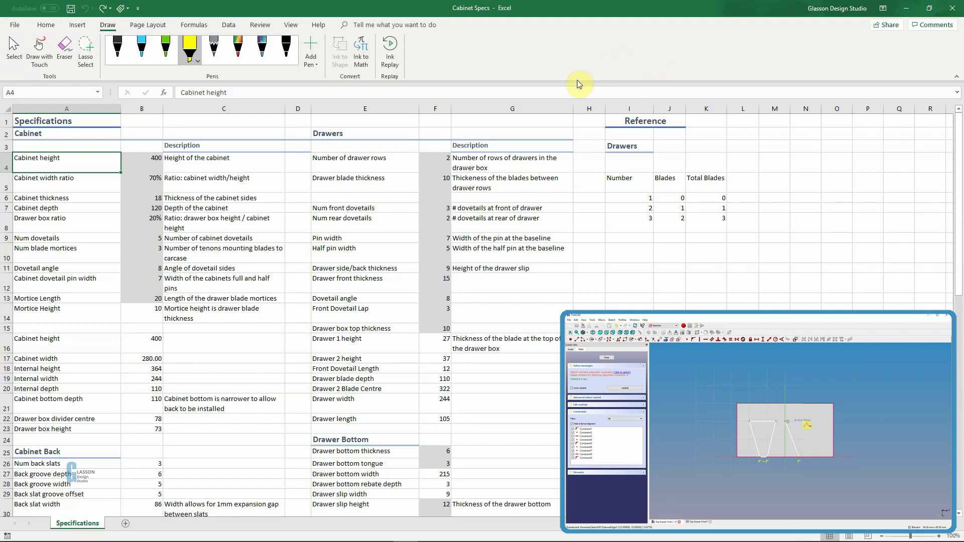
# - Circle the cabinet depth ratio, then the drawer heights in F15–F17, undoing each yellow ink loop
pyautogui.moveTo(477, 128)
pyautogui.mouseDown()
pyautogui.moveTo(399, 127)
pyautogui.moveTo(336, 173)
pyautogui.moveTo(299, 235)
pyautogui.mouseUp()
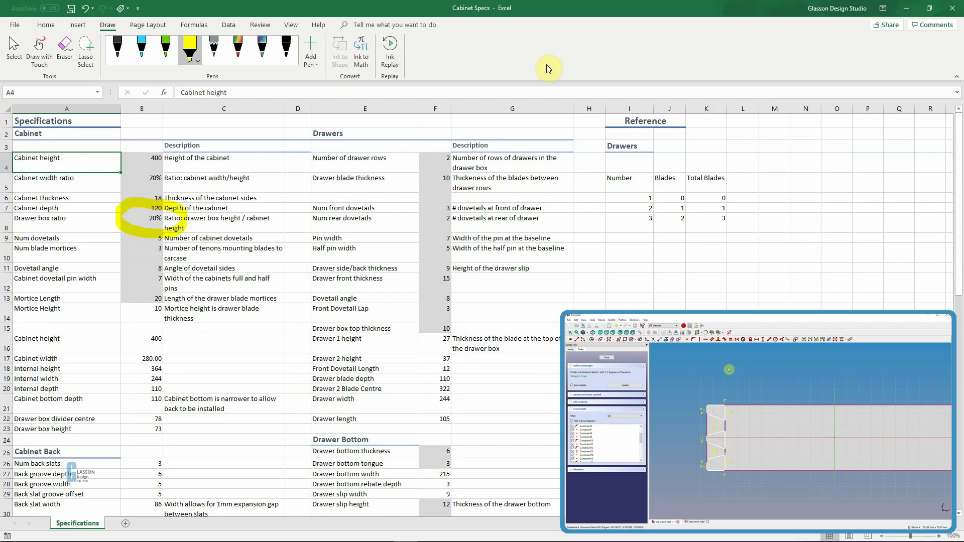
pyautogui.hotkey('ctrl', 'z')
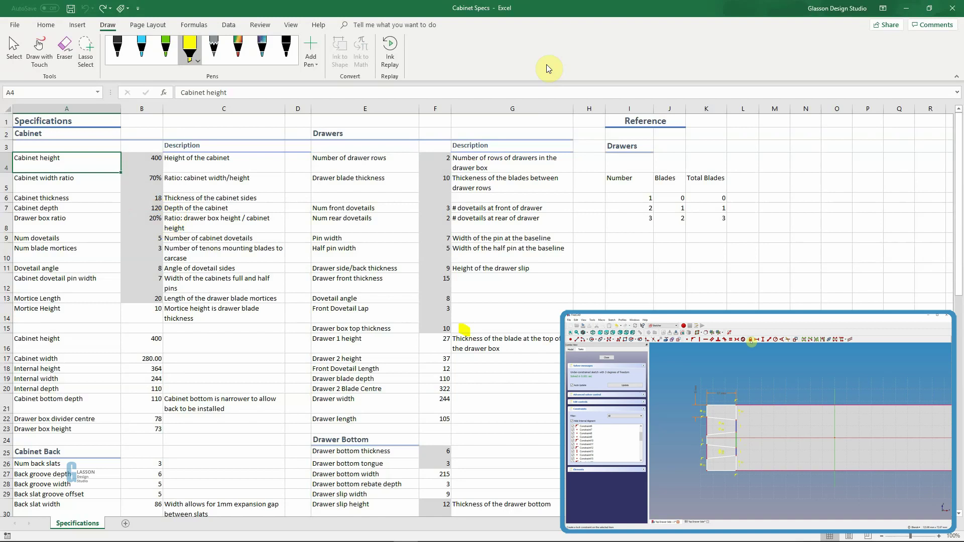
pyautogui.moveTo(464, 330)
pyautogui.mouseDown()
pyautogui.moveTo(420, 351)
pyautogui.moveTo(464, 369)
pyautogui.moveTo(477, 334)
pyautogui.mouseUp()
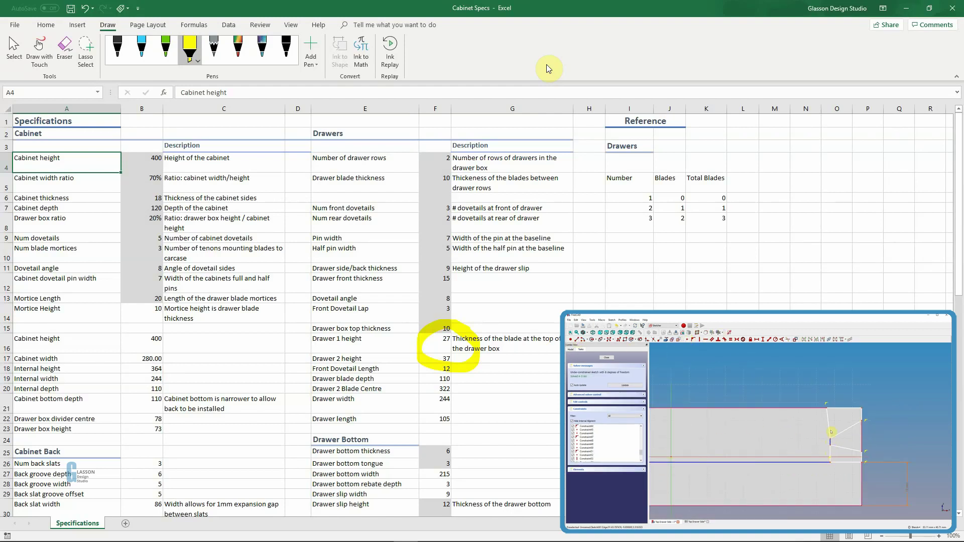
pyautogui.hotkey('ctrl', 'z')
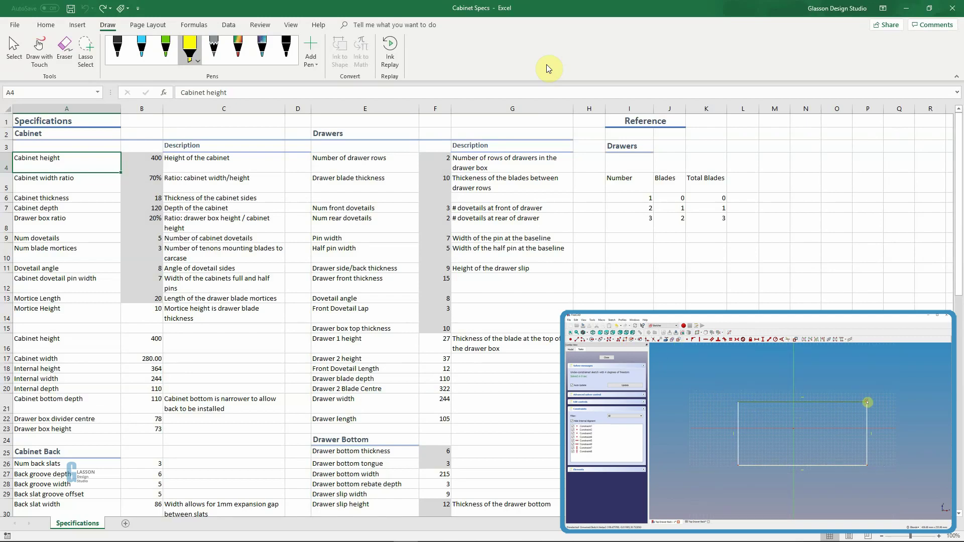
pyautogui.moveTo(713, 154); pyautogui.dragTo(683, 152)
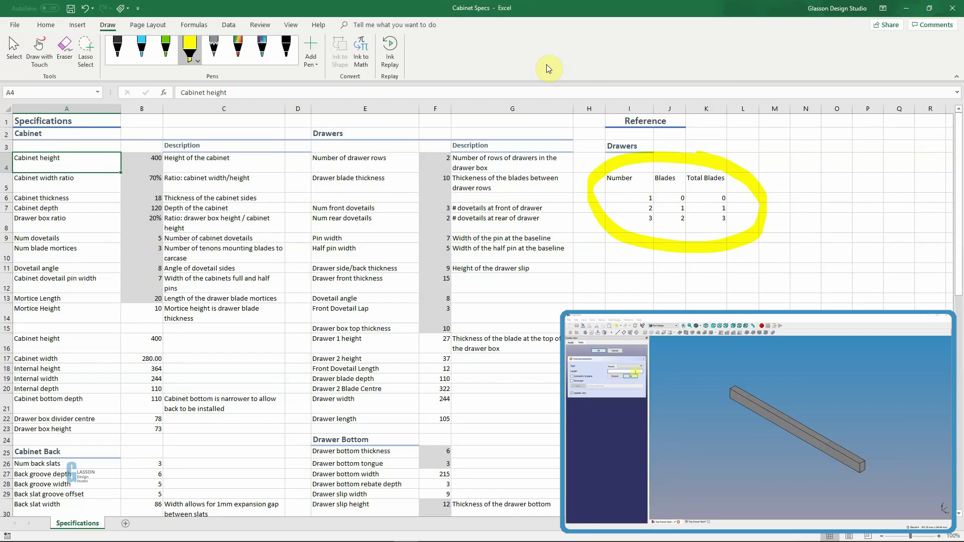
pyautogui.hotkey('ctrl', 'z')
pyautogui.scroll(-1, 520, 285)
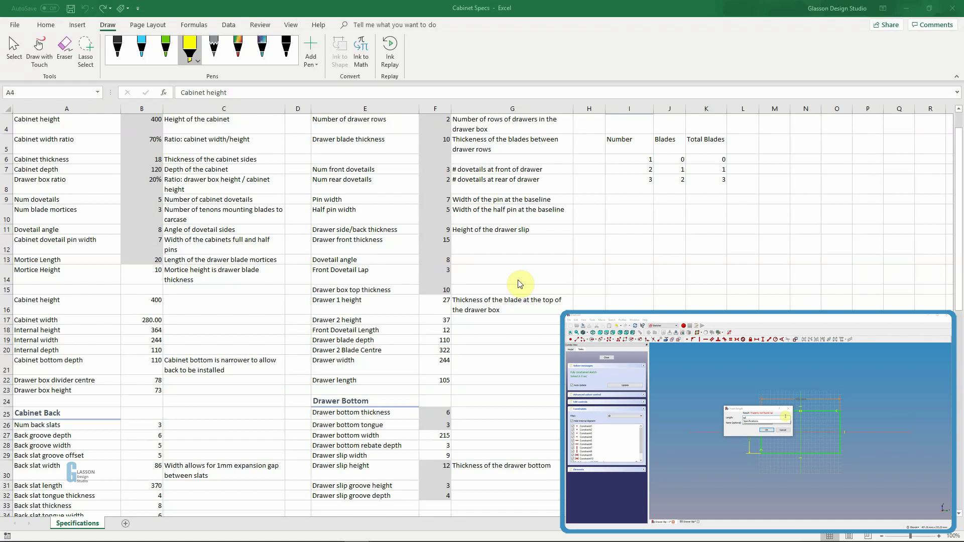
pyautogui.moveTo(484, 446)
pyautogui.mouseDown()
pyautogui.moveTo(455, 438)
pyautogui.moveTo(417, 502)
pyautogui.moveTo(475, 453)
pyautogui.mouseUp()
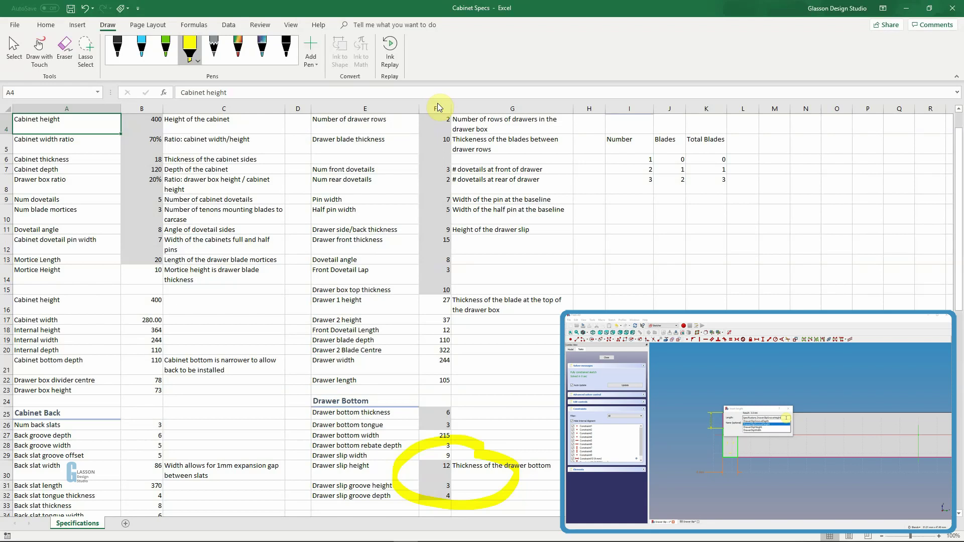
pyautogui.hotkey('ctrl', 'z')
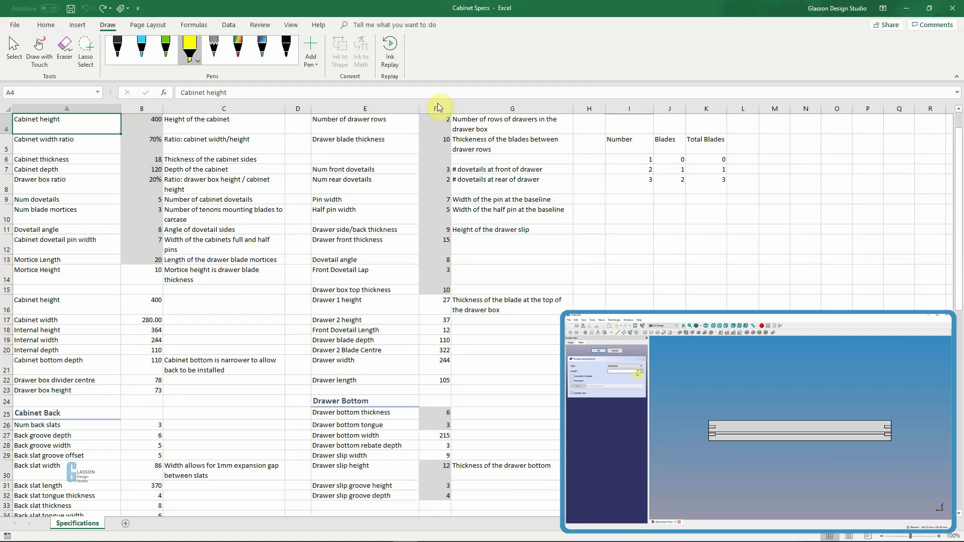
# - Loop the Drawer Bottom thickness 6, tongue 3 and width 215 (F25–F28) in yellow ink
pyautogui.moveTo(468, 395)
pyautogui.mouseDown()
pyautogui.moveTo(405, 389)
pyautogui.moveTo(402, 432)
pyautogui.moveTo(475, 396)
pyautogui.mouseUp()
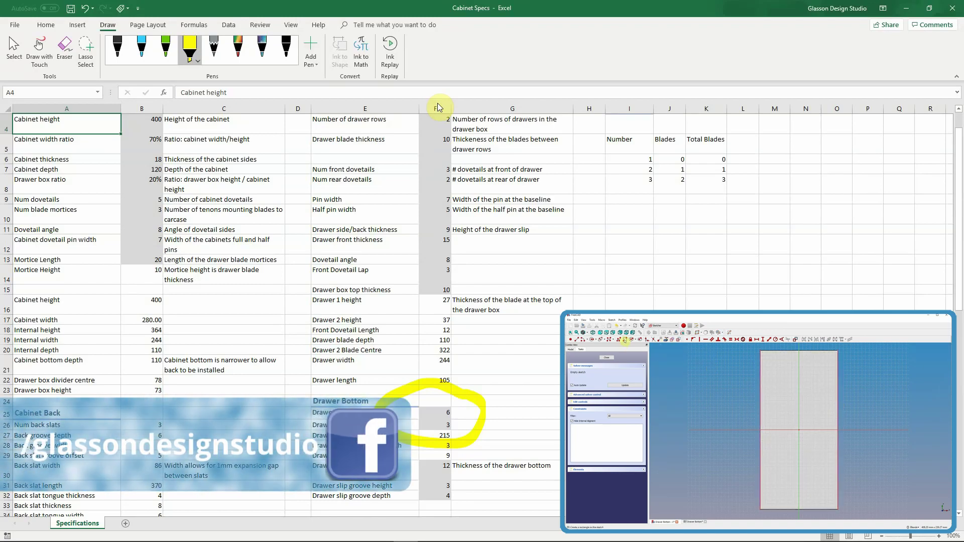
# - Undo the Drawer Bottom ink loop and scroll down to the Cupboard and Door sections
pyautogui.hotkey('ctrl', 'z')
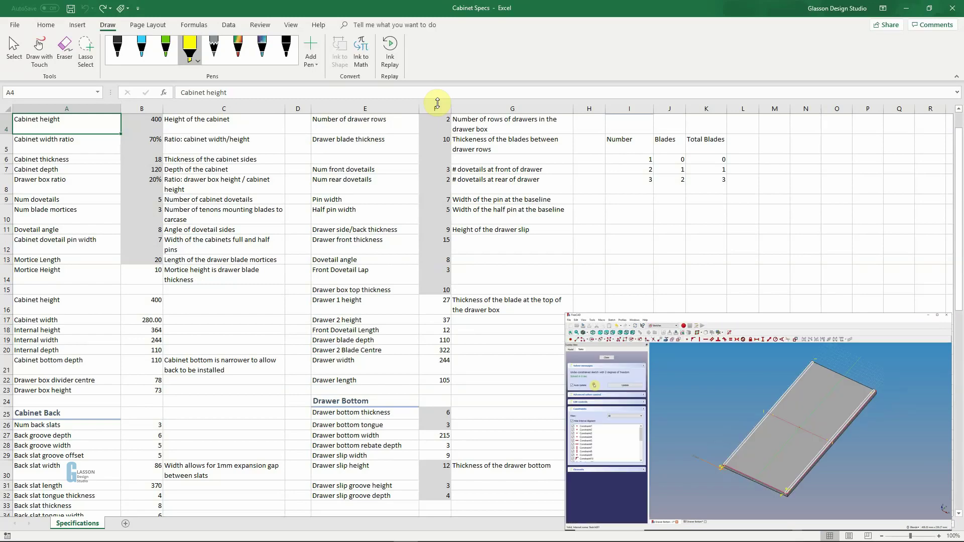
pyautogui.scroll(-8, 398, 297)
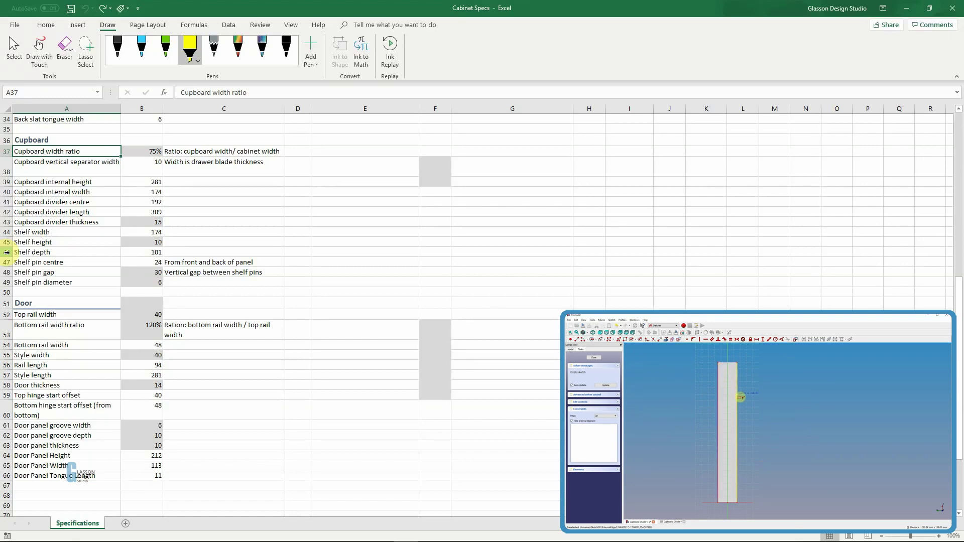
pyautogui.moveTo(185, 134)
pyautogui.mouseDown()
pyautogui.moveTo(168, 136)
pyautogui.moveTo(160, 183)
pyautogui.mouseUp()
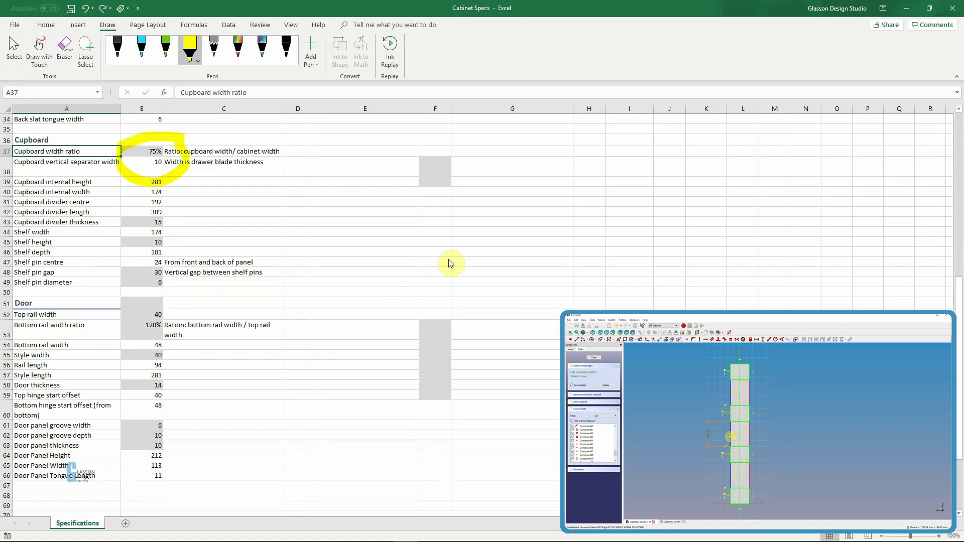
pyautogui.moveTo(201, 206)
pyautogui.mouseDown()
pyautogui.moveTo(151, 202)
pyautogui.moveTo(111, 226)
pyautogui.moveTo(123, 284)
pyautogui.moveTo(198, 296)
pyautogui.moveTo(206, 229)
pyautogui.moveTo(189, 211)
pyautogui.mouseUp()
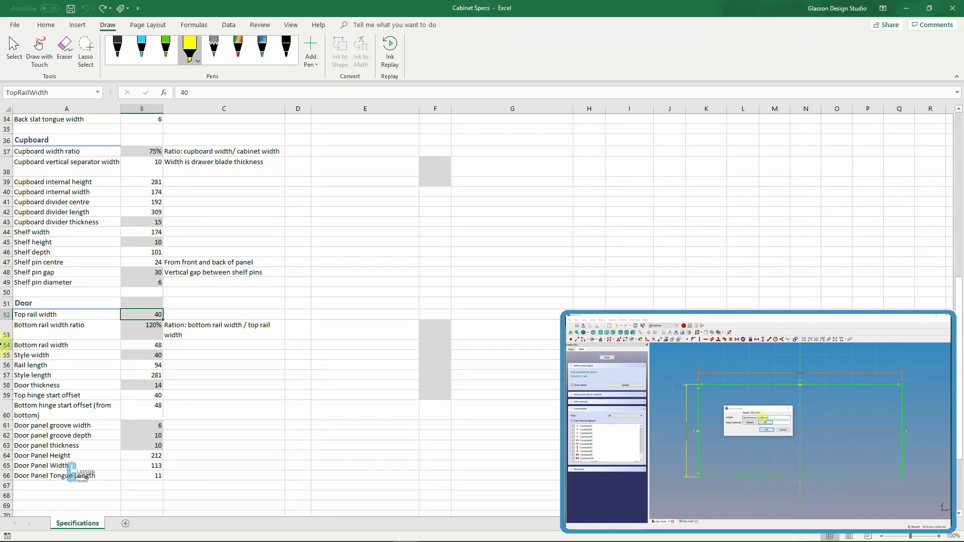
# - Circle the top rail width 40 and bottom rail ratio 120% in B52–B53 with yellow ink
pyautogui.moveTo(180, 306)
pyautogui.mouseDown()
pyautogui.moveTo(132, 294)
pyautogui.moveTo(124, 332)
pyautogui.moveTo(163, 346)
pyautogui.moveTo(195, 317)
pyautogui.mouseUp()
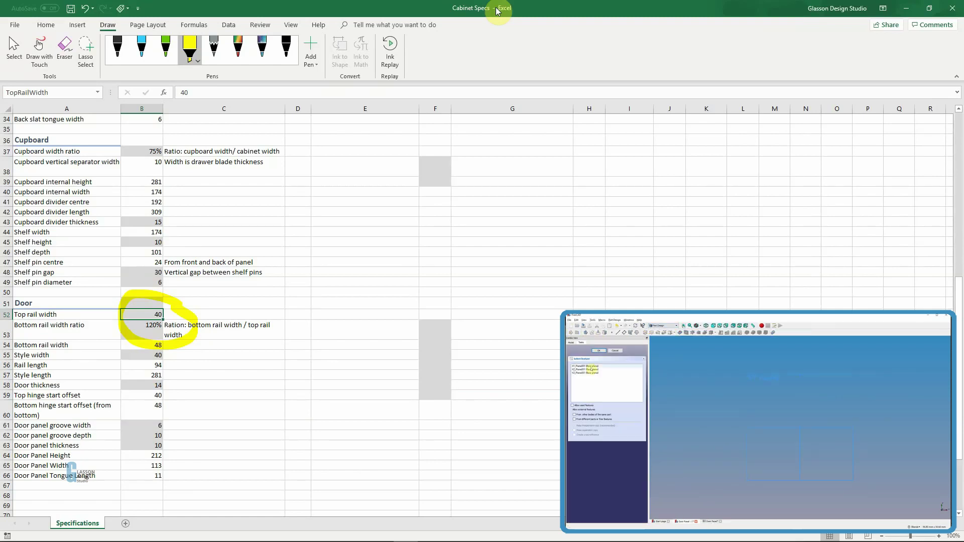
# - Loop the door panel groove width 6, depth 10 and thickness 10 in B61–B65 in yellow
pyautogui.moveTo(172, 417)
pyautogui.mouseDown()
pyautogui.moveTo(117, 414)
pyautogui.moveTo(96, 441)
pyautogui.moveTo(120, 456)
pyautogui.moveTo(203, 438)
pyautogui.moveTo(177, 412)
pyautogui.mouseUp()
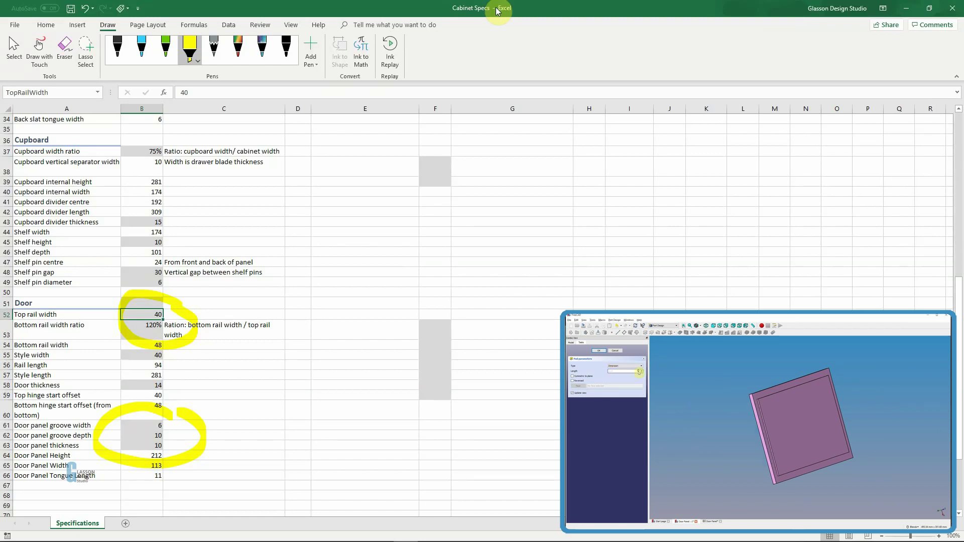
# - Undo the rail-width and door-panel ink loops, leaving the Door section unmarked
pyautogui.hotkey('ctrl', 'z')
pyautogui.hotkey('ctrl', 'z')
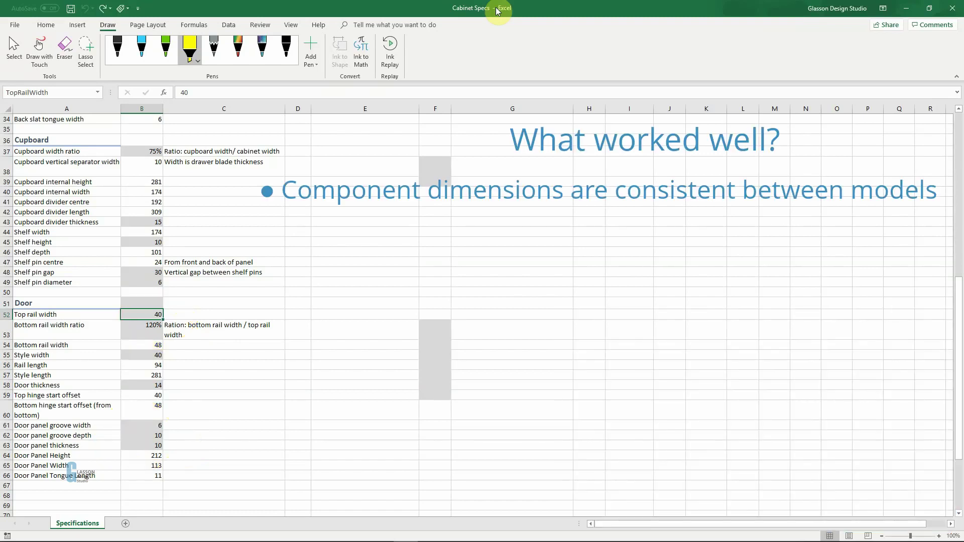